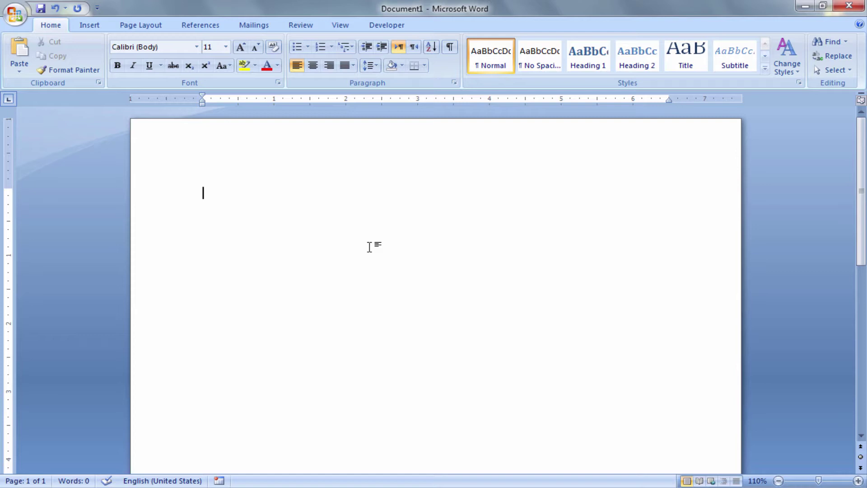
# Step: Insert the woman's portrait photo from the Pictures library and set its text wrapping to In Front of Text
pyautogui.click(100, 25)
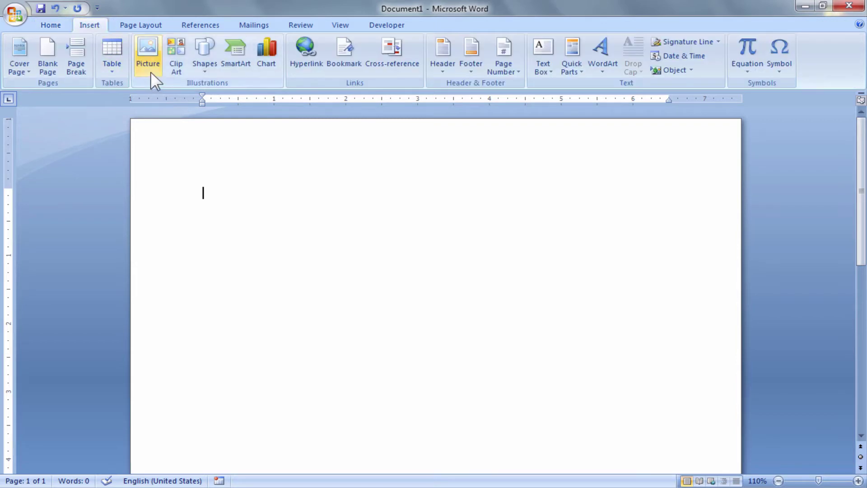
pyautogui.click(147, 53)
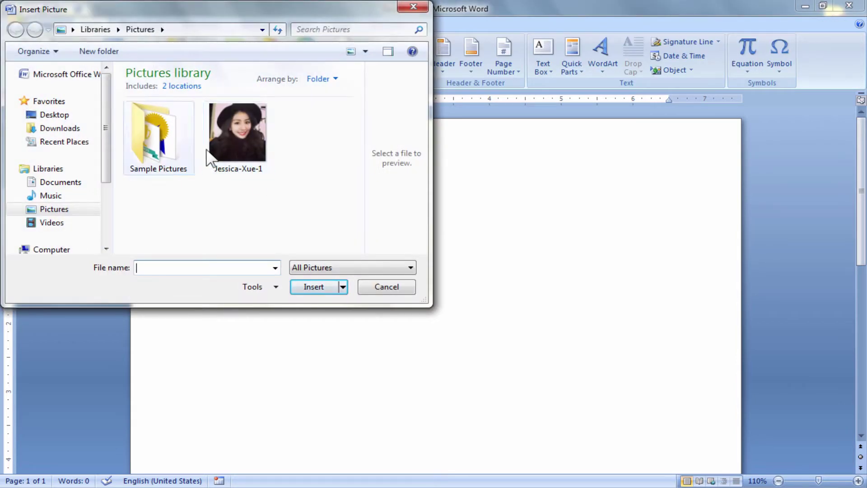
pyautogui.doubleClick(232, 145)
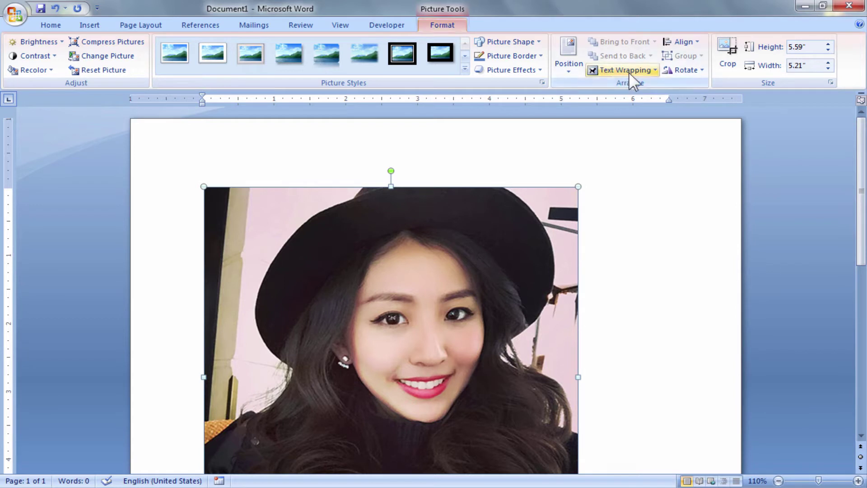
pyautogui.click(652, 72)
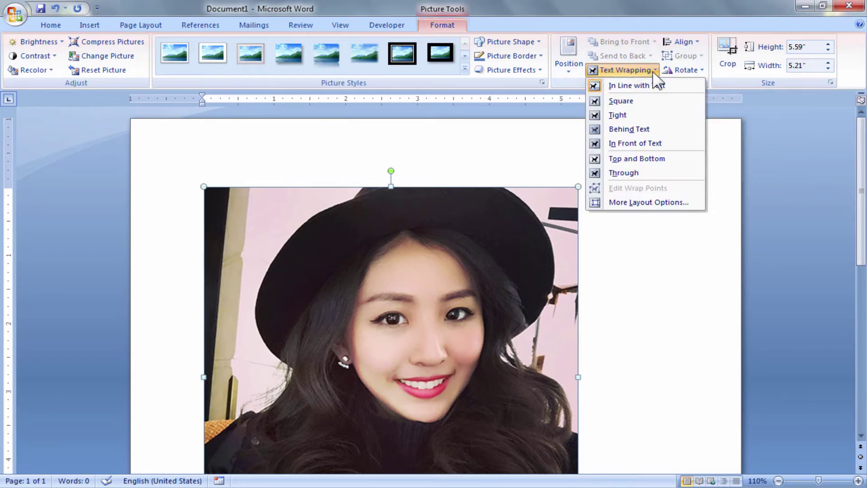
pyautogui.click(651, 149)
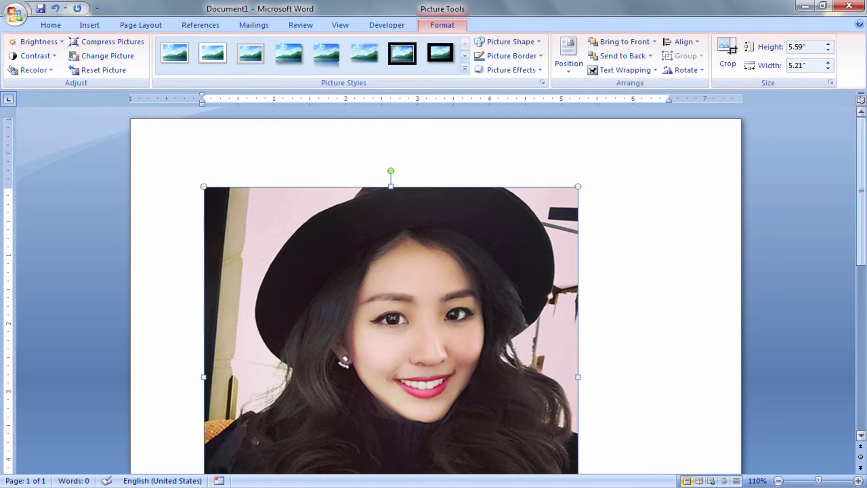
# Step: Shrink the inserted photo proportionally to about 2" high and 1.86" wide
pyautogui.moveTo(865, 174); pyautogui.dragTo(866, 230)
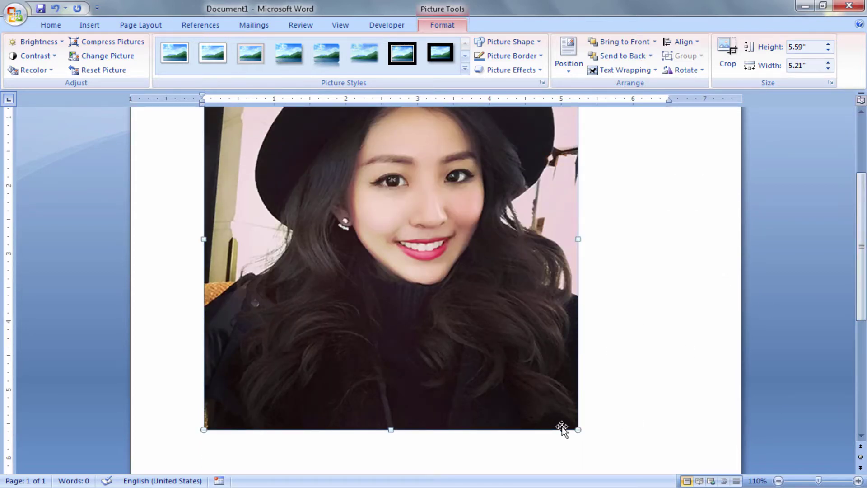
pyautogui.moveTo(582, 435); pyautogui.dragTo(284, 184)
pyautogui.scroll(5, 772, 277)
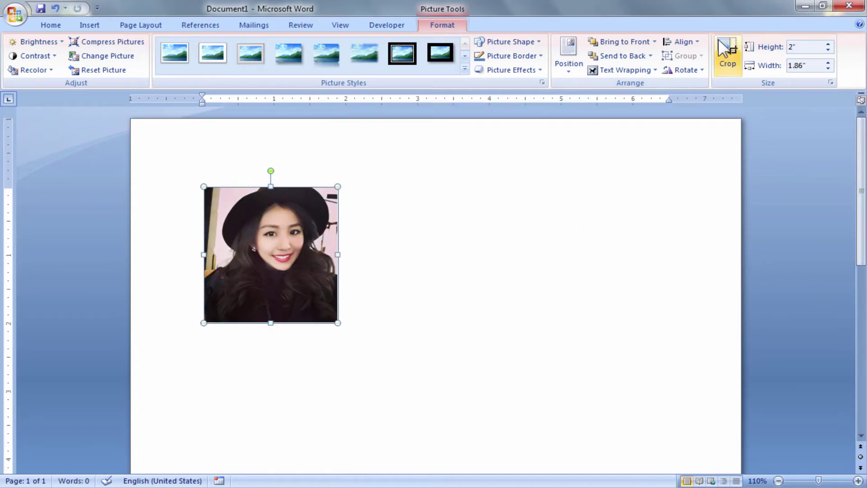
# Step: Crop the photo's right, left and bottom edges to about 1.76" high and 1.55" wide
pyautogui.click(728, 44)
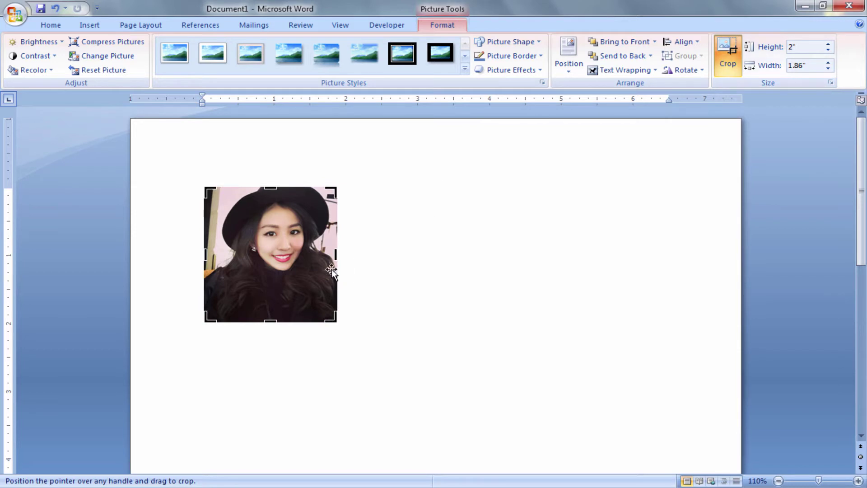
pyautogui.moveTo(334, 253); pyautogui.dragTo(330, 253)
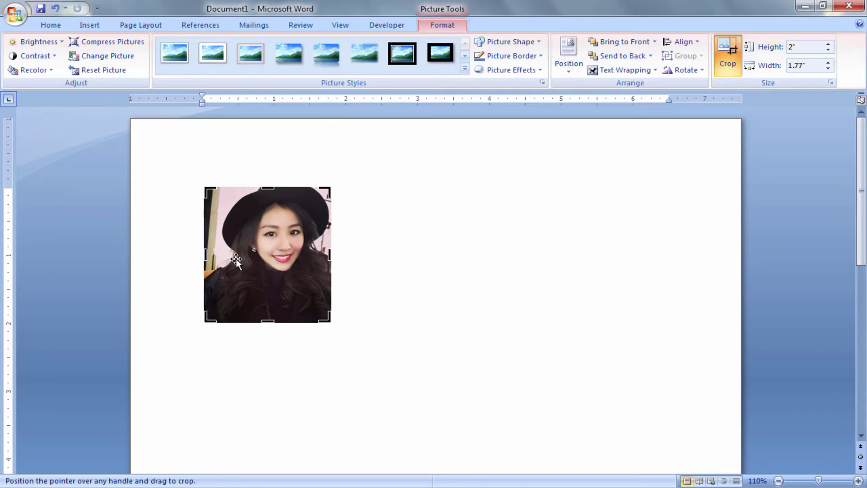
pyautogui.moveTo(203, 255); pyautogui.dragTo(221, 255)
pyautogui.moveTo(276, 321); pyautogui.dragTo(276, 306)
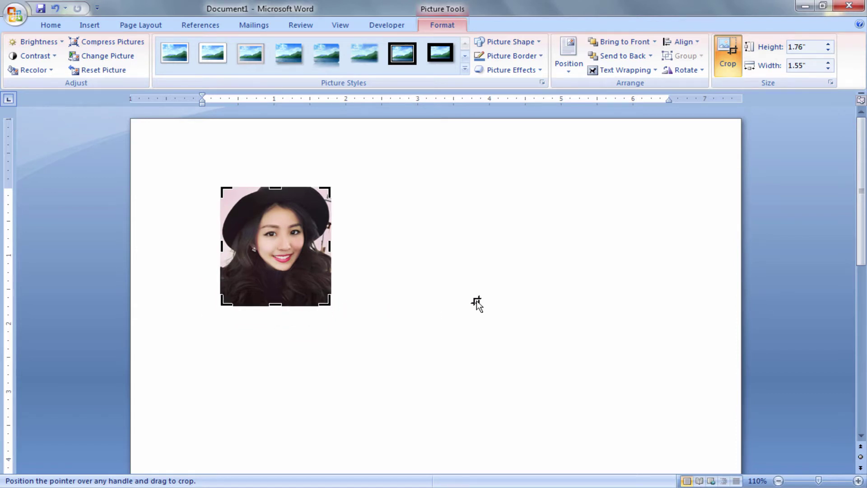
pyautogui.click(734, 55)
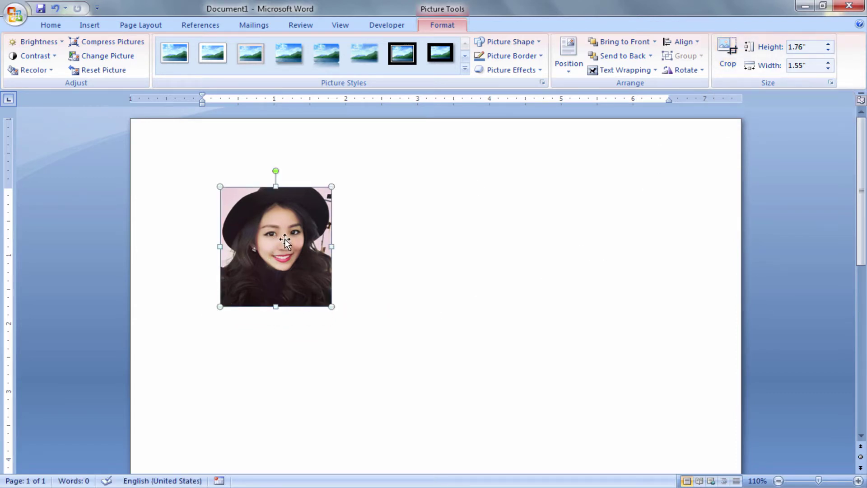
# Step: Move the cropped photo near the page's upper-left corner and scale it down to about 1.36" high by 1.2" wide
pyautogui.moveTo(283, 240); pyautogui.dragTo(228, 212)
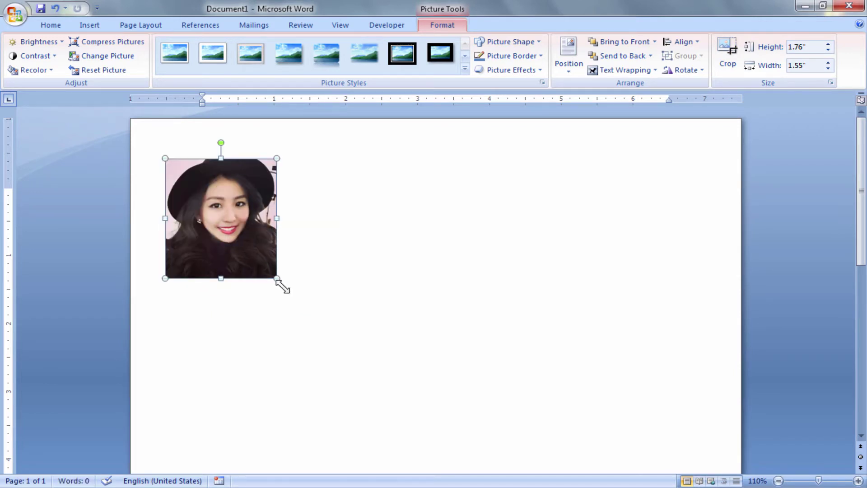
pyautogui.moveTo(276, 278); pyautogui.dragTo(238, 251)
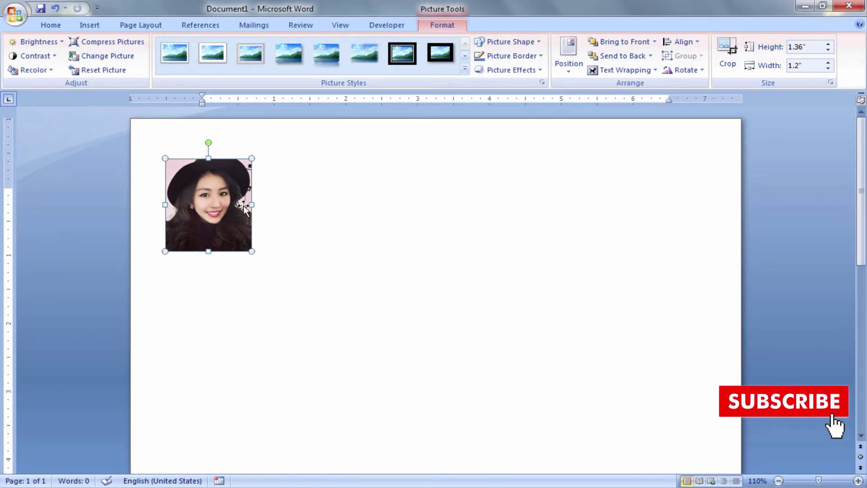
# Step: Try a drop-shadow picture style on the photo, then replace it with the black double-line frame style
pyautogui.click(464, 69)
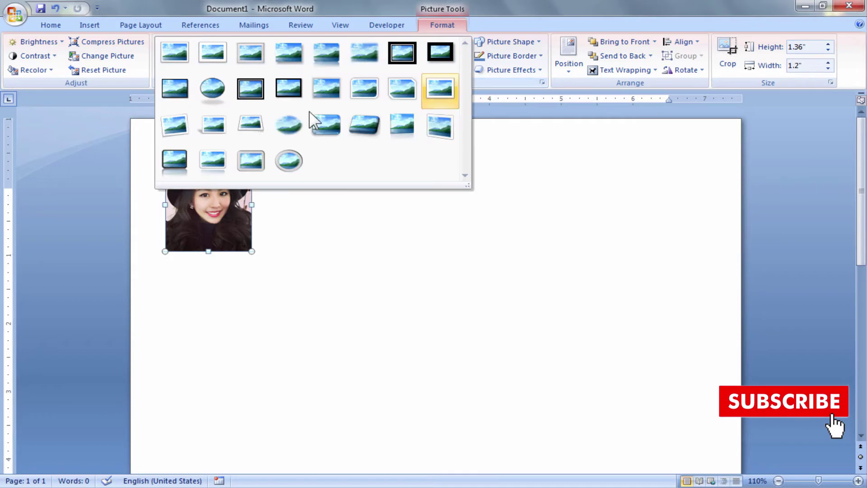
pyautogui.click(284, 60)
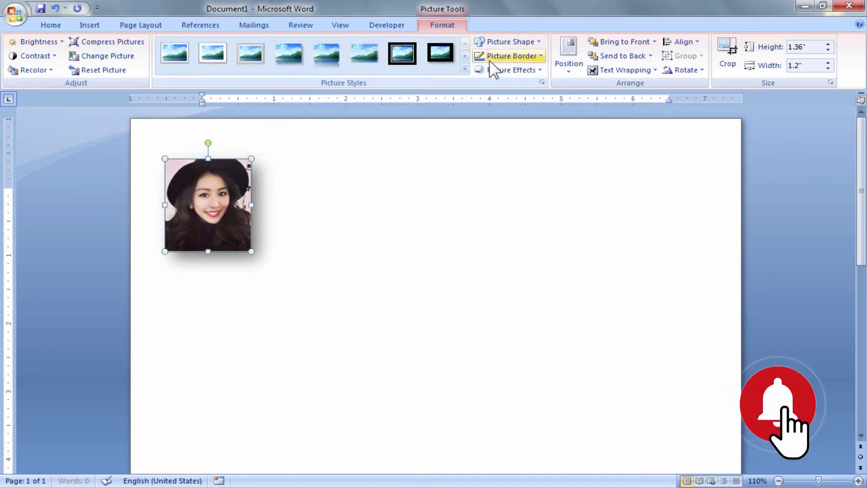
pyautogui.click(464, 75)
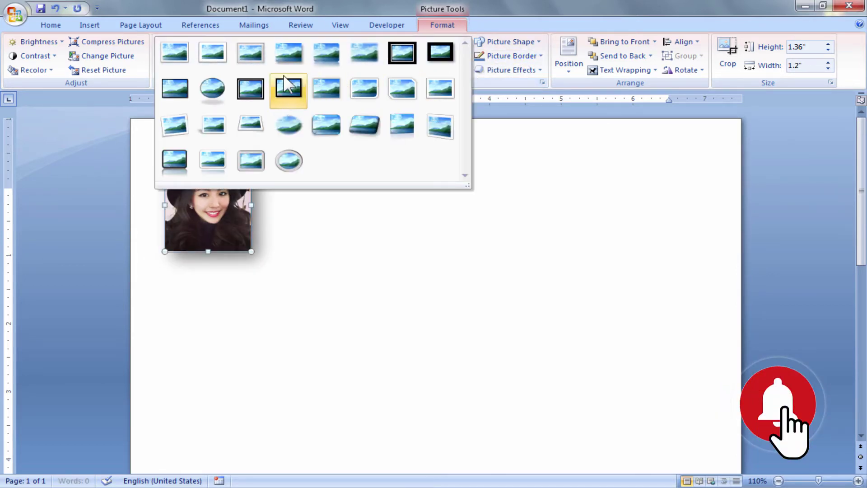
pyautogui.click(253, 85)
pyautogui.click(314, 268)
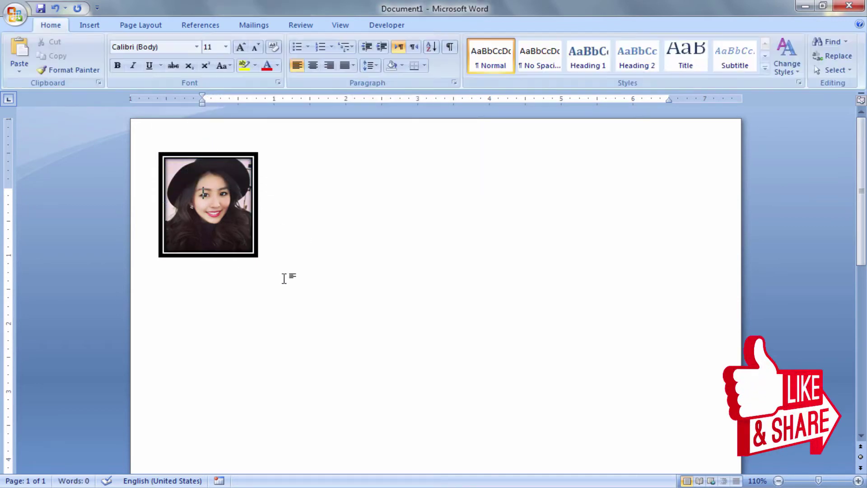
# Step: Look through the brightness, contrast and recolor options available for the framed photo
pyautogui.click(232, 199)
pyautogui.click(442, 25)
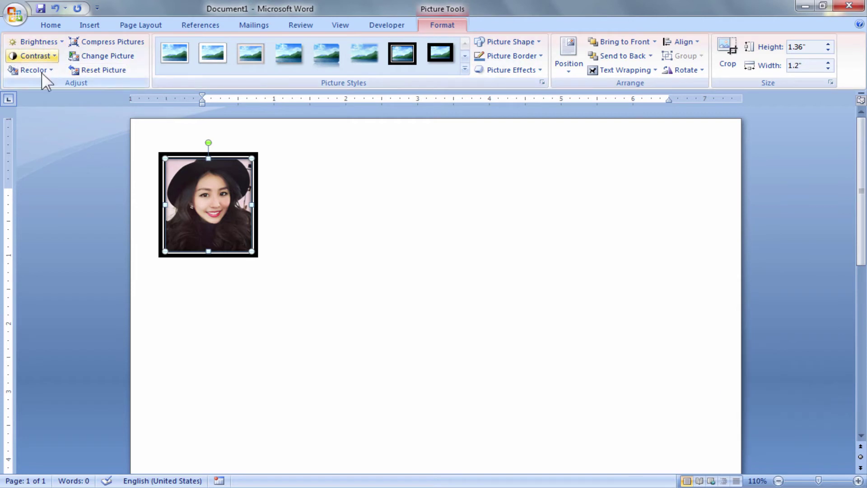
pyautogui.click(55, 44)
pyautogui.click(49, 45)
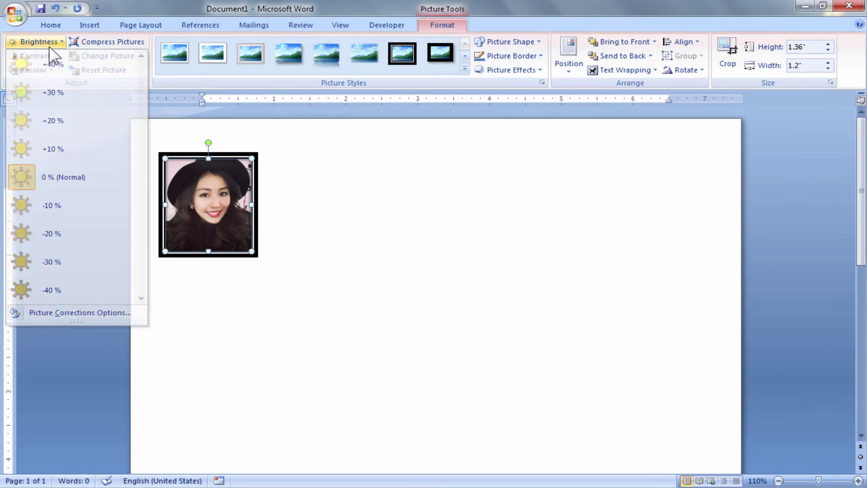
pyautogui.click(41, 56)
pyautogui.click(42, 56)
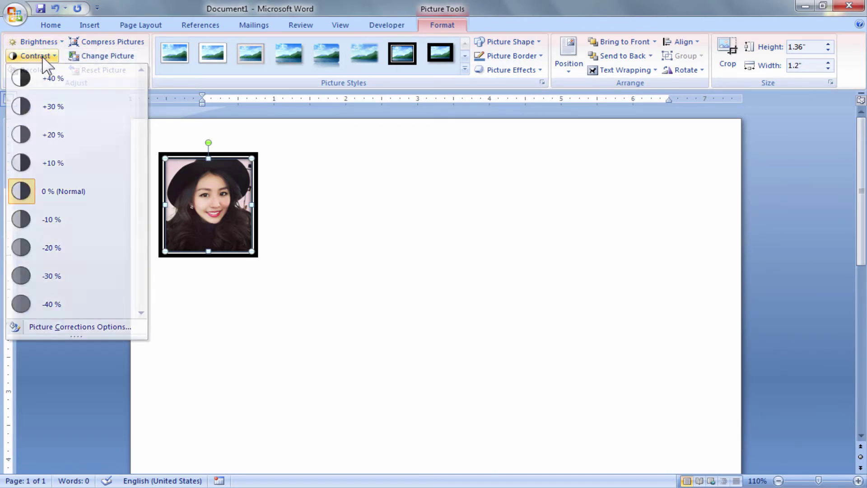
pyautogui.click(42, 68)
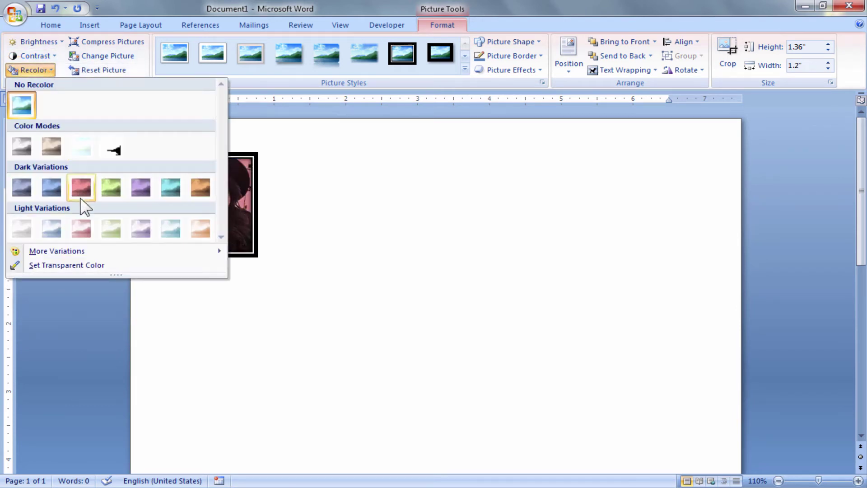
pyautogui.click(445, 216)
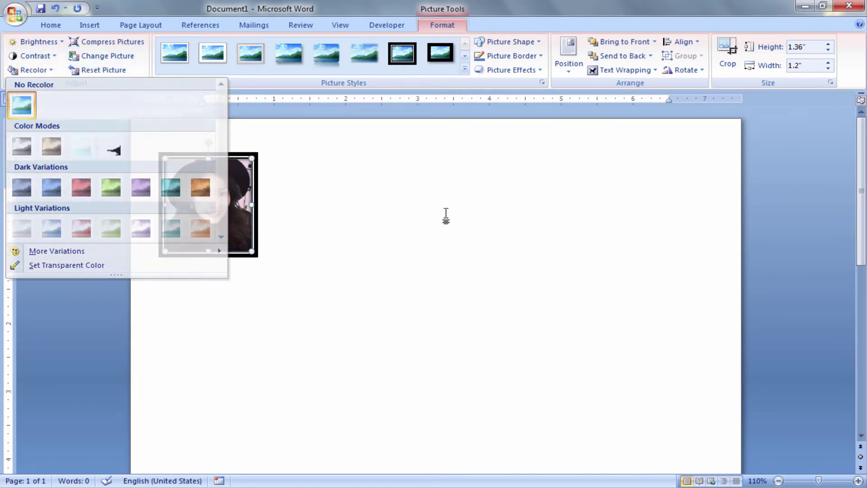
pyautogui.moveTo(861, 212)
pyautogui.mouseDown()
pyautogui.moveTo(865, 343)
pyautogui.moveTo(865, 226)
pyautogui.mouseUp()
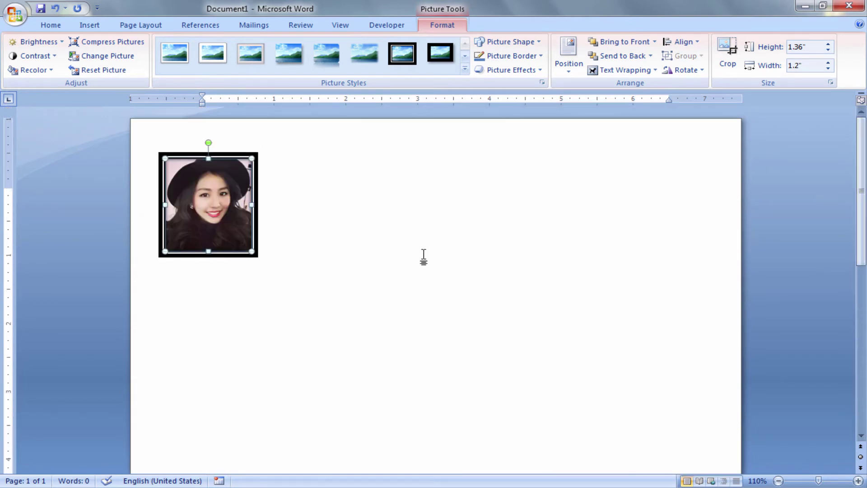
# Step: Duplicate the framed photo and place the copy directly to the right of the original, aligned in the same row
pyautogui.click(371, 283)
pyautogui.click(226, 251)
pyautogui.moveTo(230, 224); pyautogui.dragTo(247, 257)
pyautogui.moveTo(220, 198); pyautogui.dragTo(314, 193)
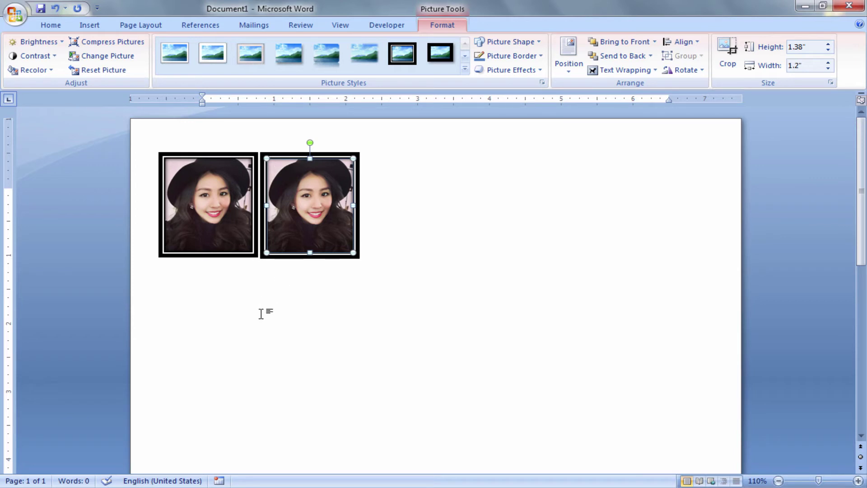
pyautogui.click(277, 310)
# Step: Duplicate both framed photos together and place the copies to their right, forming a row of four
pyautogui.click(215, 219)
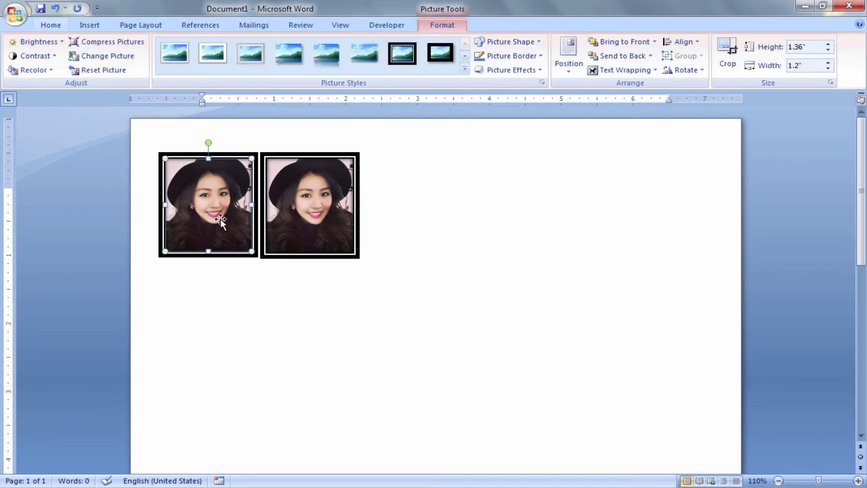
pyautogui.keyDown('shift'); pyautogui.click(313, 213); pyautogui.keyUp('shift')
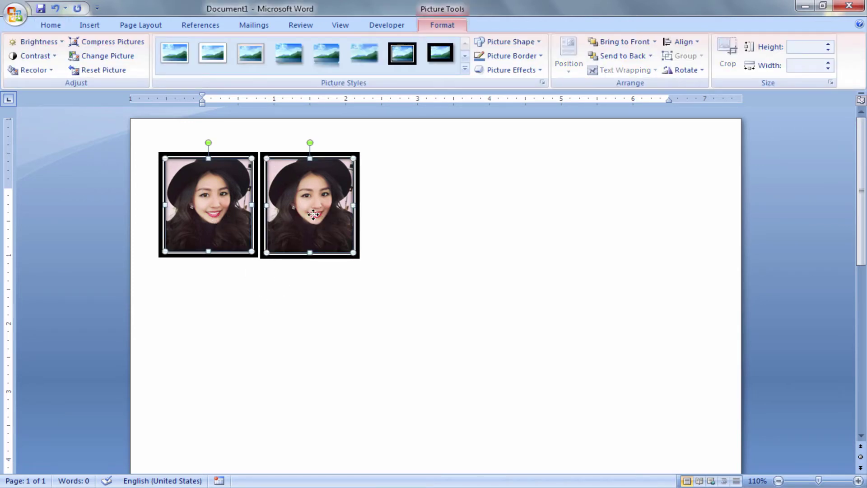
pyautogui.moveTo(318, 201); pyautogui.dragTo(505, 192)
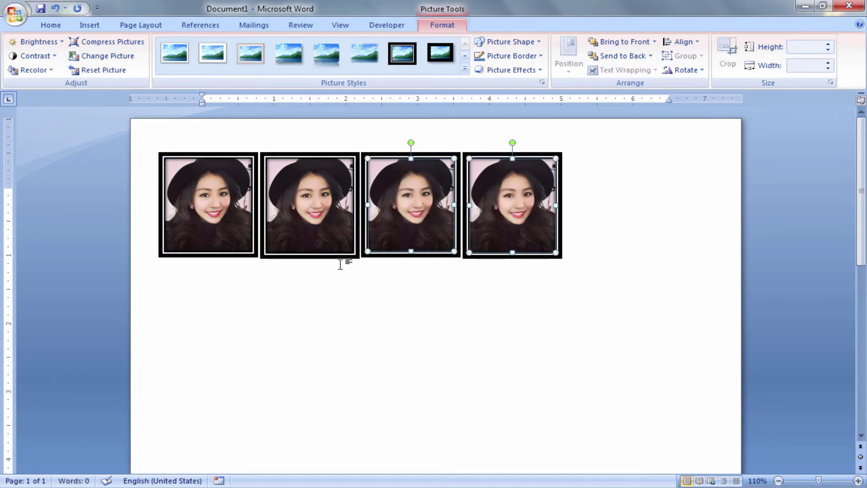
pyautogui.click(456, 323)
# Step: Duplicate the fourth framed photo and place the copy to its right as the fifth in the row
pyautogui.click(511, 212)
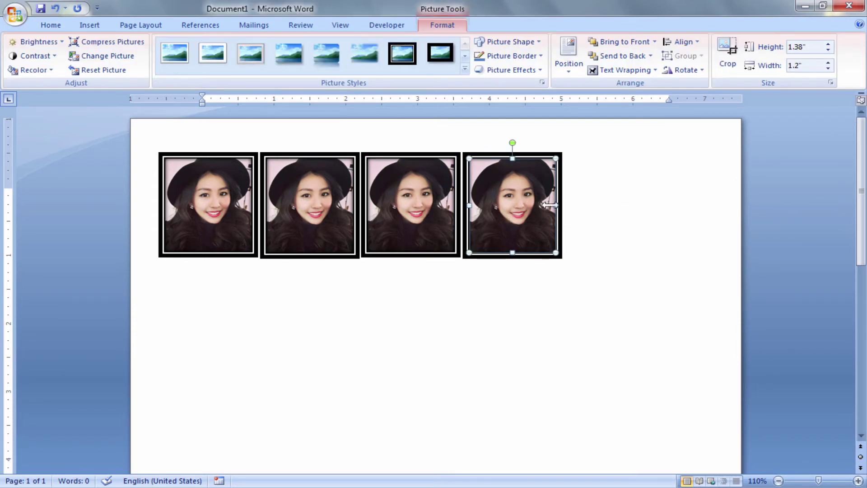
pyautogui.moveTo(522, 189); pyautogui.dragTo(613, 183)
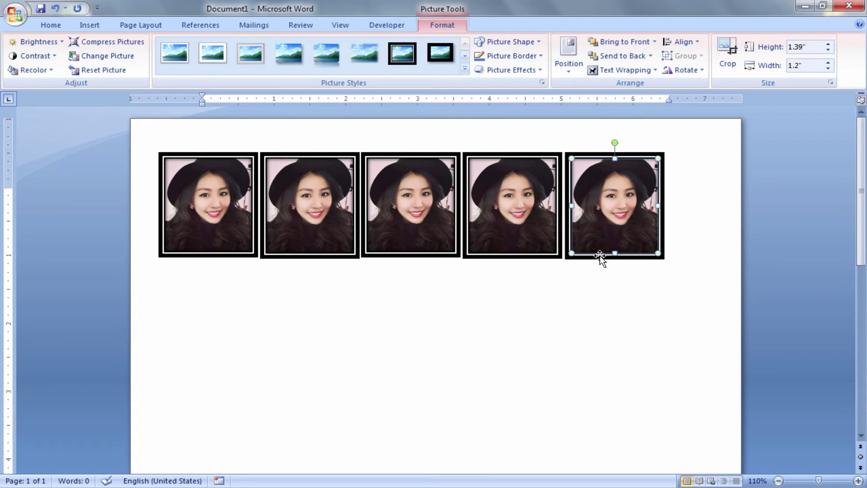
pyautogui.click(633, 300)
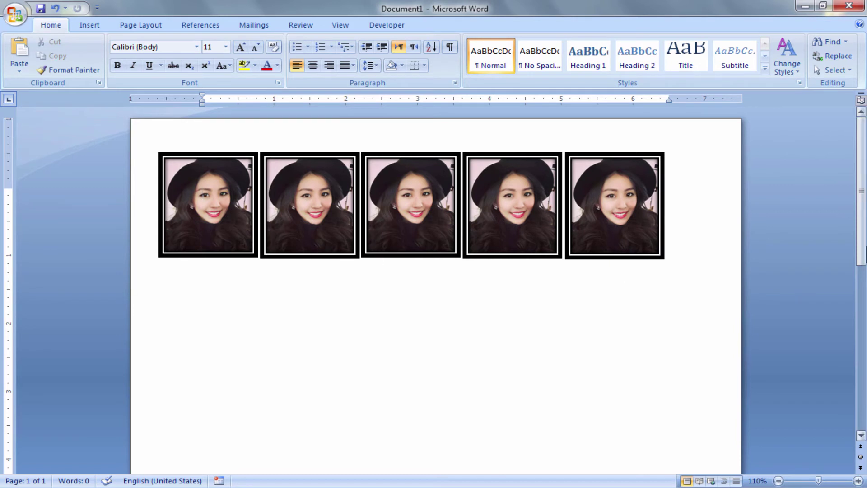
# Step: Duplicate the whole row of five framed photos and place the copies directly beneath it as a second row
pyautogui.scroll(-1, 203, 193)
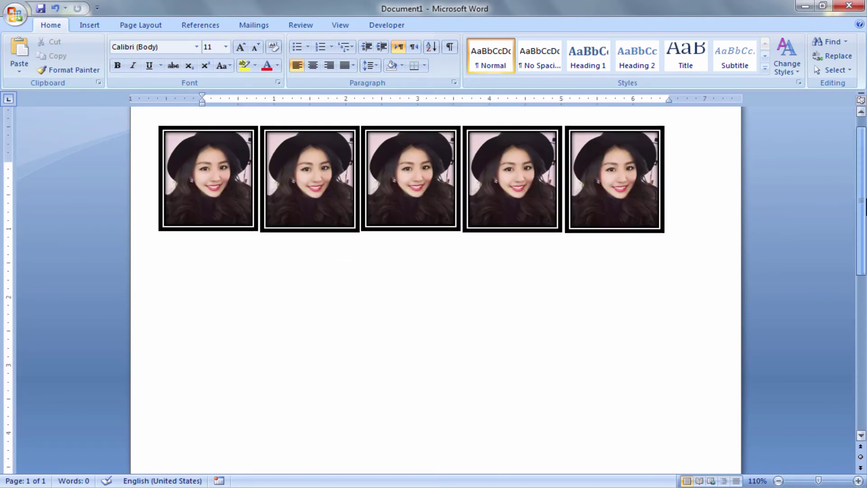
pyautogui.click(777, 481)
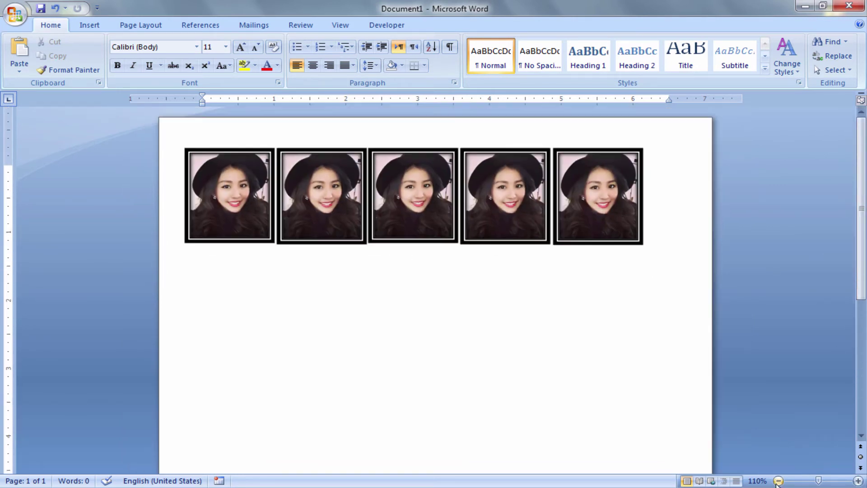
pyautogui.click(777, 481)
pyautogui.click(777, 480)
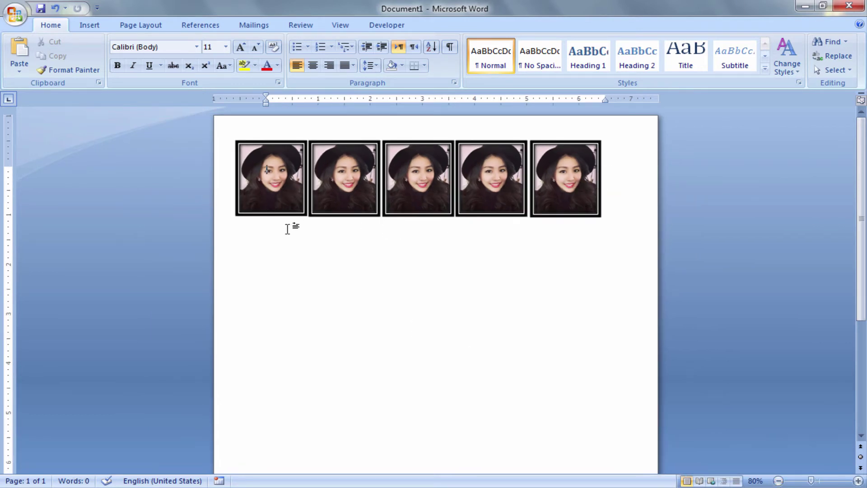
pyautogui.moveTo(278, 234)
pyautogui.mouseDown()
pyautogui.moveTo(285, 195)
pyautogui.moveTo(281, 222)
pyautogui.mouseUp()
pyautogui.click(286, 181)
pyautogui.keyDown('ctrl'); pyautogui.click(366, 174); pyautogui.keyUp('ctrl')
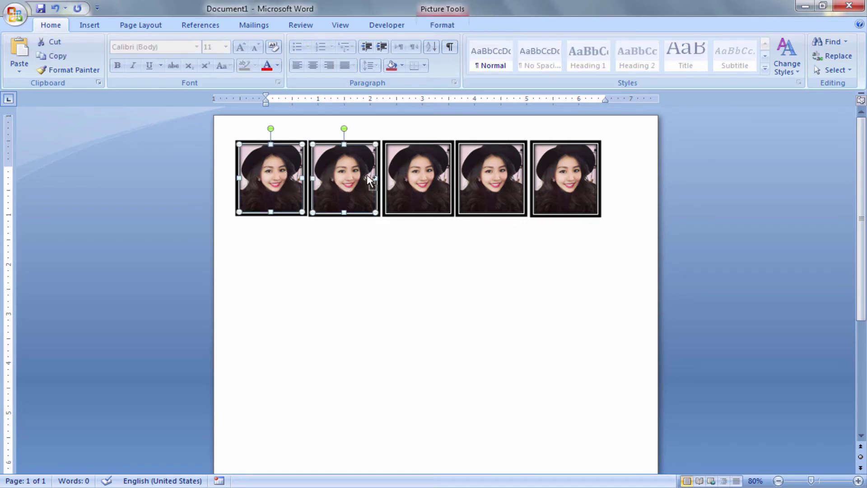
pyautogui.keyDown('ctrl'); pyautogui.click(438, 169); pyautogui.keyUp('ctrl')
pyautogui.keyDown('ctrl'); pyautogui.click(508, 163); pyautogui.keyUp('ctrl')
pyautogui.keyDown('ctrl'); pyautogui.click(564, 178); pyautogui.keyUp('ctrl')
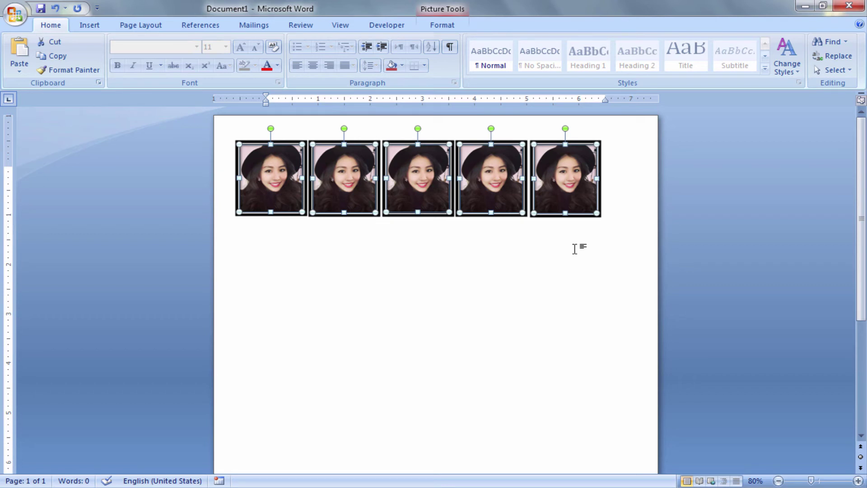
pyautogui.moveTo(568, 180); pyautogui.dragTo(570, 258)
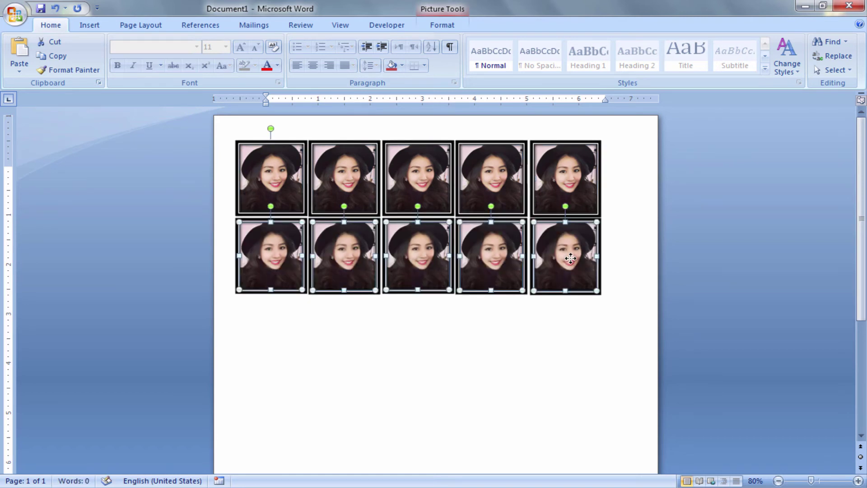
# Step: Nudge the second row of photos slightly down to widen the gap below the first row
pyautogui.hotkey('ctrl', 'Down')
pyautogui.hotkey('ctrl', 'Down')
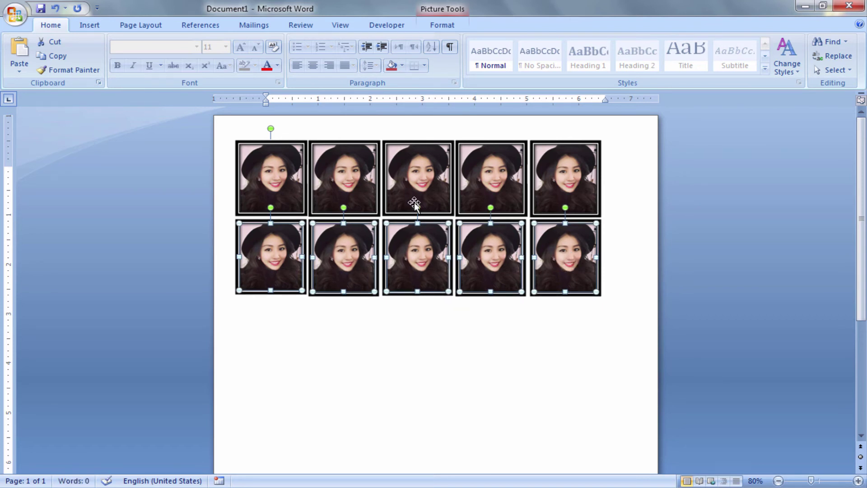
pyautogui.click(465, 359)
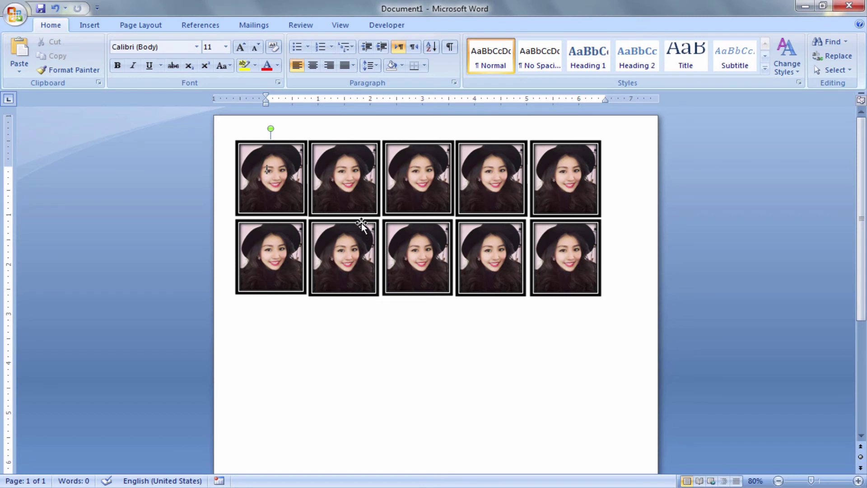
# Step: Duplicate all ten photos in both rows together and place the copies below as the third and fourth rows
pyautogui.keyDown('ctrl'); pyautogui.click(282, 264); pyautogui.keyUp('ctrl')
pyautogui.keyDown('ctrl'); pyautogui.click(343, 199); pyautogui.keyUp('ctrl')
pyautogui.keyDown('ctrl'); pyautogui.click(349, 253); pyautogui.keyUp('ctrl')
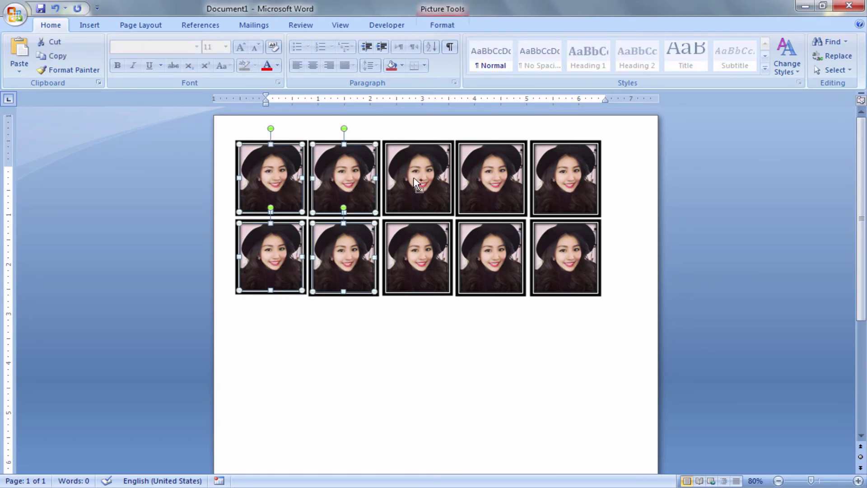
pyautogui.keyDown('ctrl'); pyautogui.click(416, 183); pyautogui.keyUp('ctrl')
pyautogui.keyDown('ctrl'); pyautogui.click(432, 255); pyautogui.keyUp('ctrl')
pyautogui.keyDown('ctrl'); pyautogui.click(489, 239); pyautogui.keyUp('ctrl')
pyautogui.keyDown('ctrl'); pyautogui.click(501, 189); pyautogui.keyUp('ctrl')
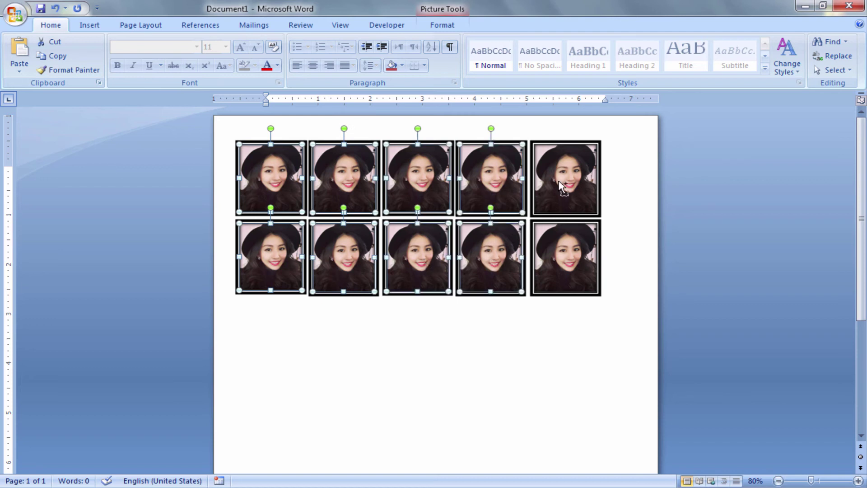
pyautogui.keyDown('ctrl'); pyautogui.click(570, 256); pyautogui.keyUp('ctrl')
pyautogui.scroll(-3, 800, 240)
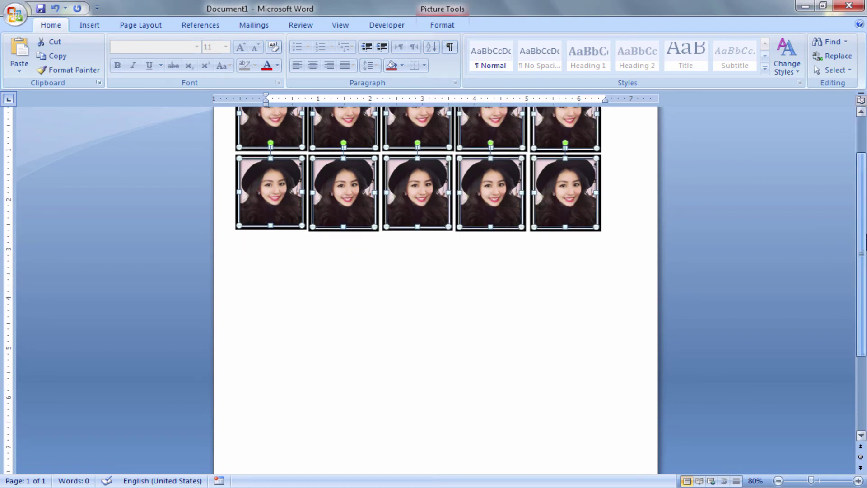
pyautogui.scroll(-1, 570, 180)
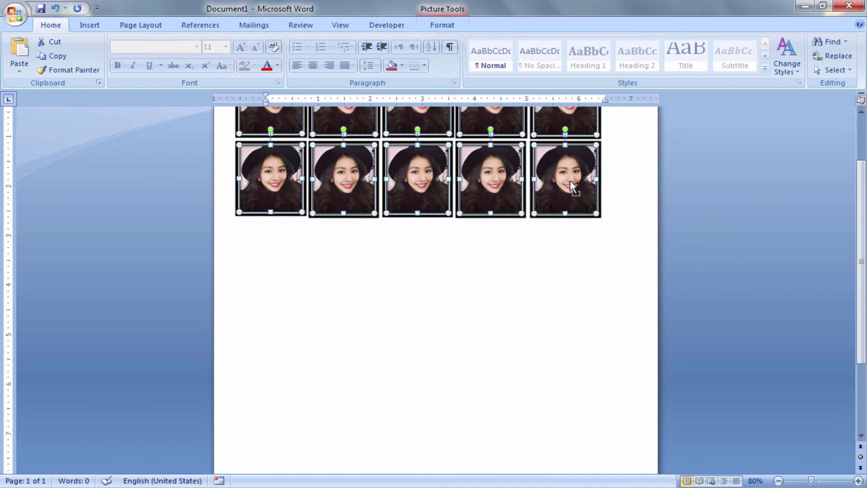
pyautogui.moveTo(570, 180); pyautogui.dragTo(566, 338)
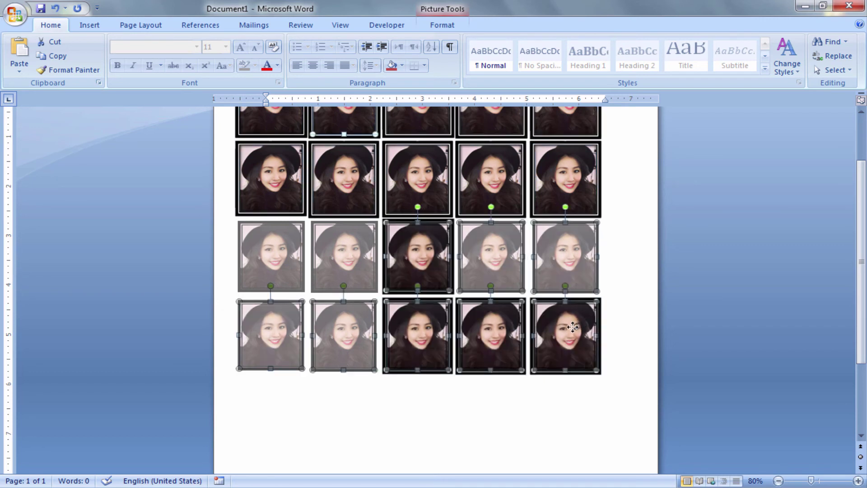
# Step: Duplicate the third and fourth rows of photos and place the copies below them as the fifth and sixth rows
pyautogui.scroll(-1, 856, 284)
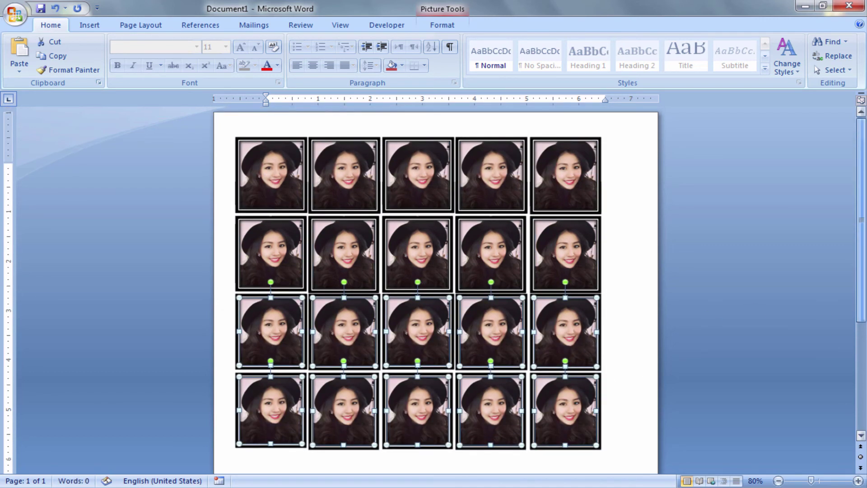
pyautogui.scroll(-3, 417, 226)
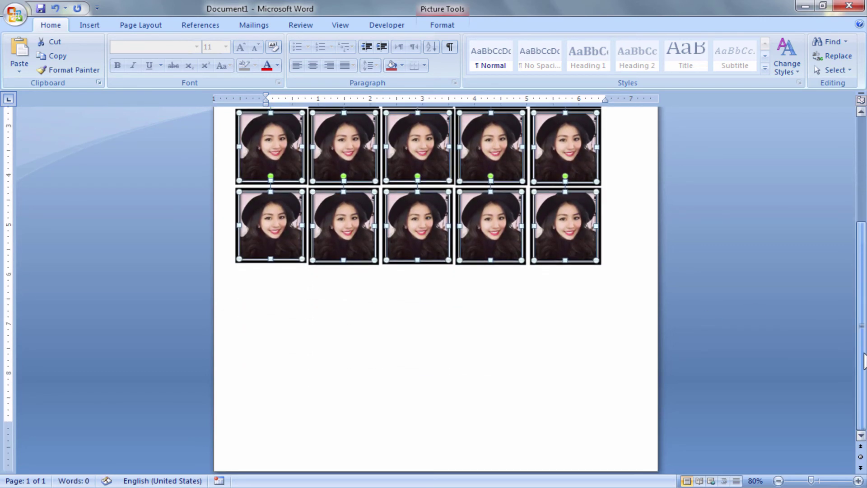
pyautogui.moveTo(572, 243); pyautogui.dragTo(573, 385)
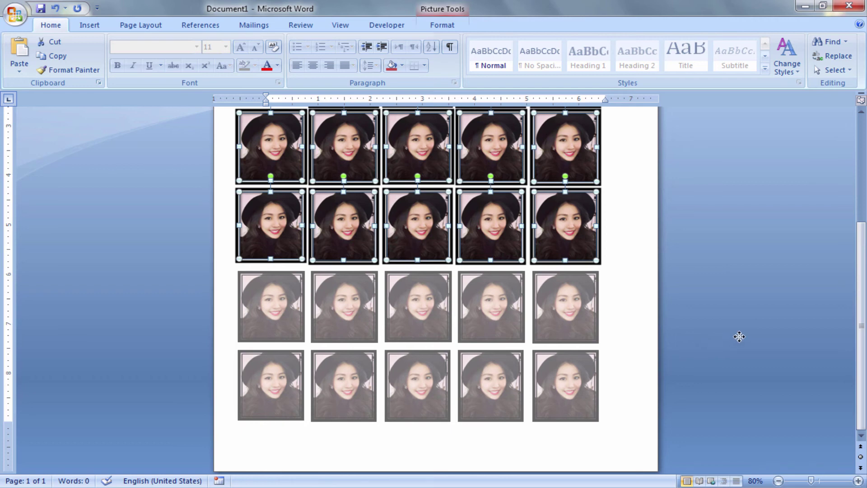
pyautogui.click(803, 331)
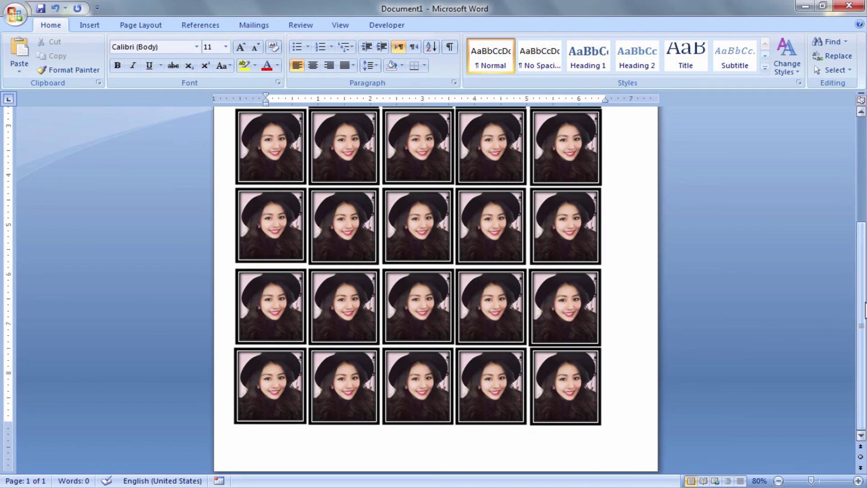
# Step: Review the filled page of photos in the document and in print preview, and return to the normal view
pyautogui.scroll(2, 864, 312)
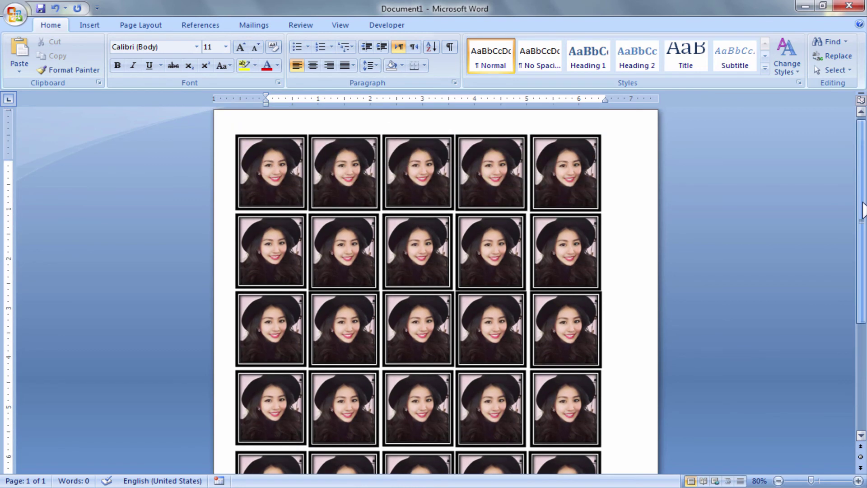
pyautogui.scroll(-2, 862, 313)
pyautogui.hotkey('ctrl', 'F2')
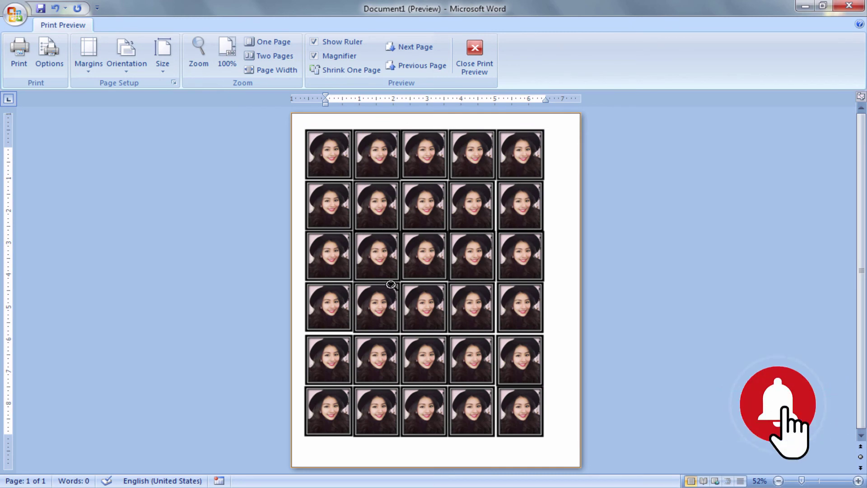
pyautogui.click(468, 52)
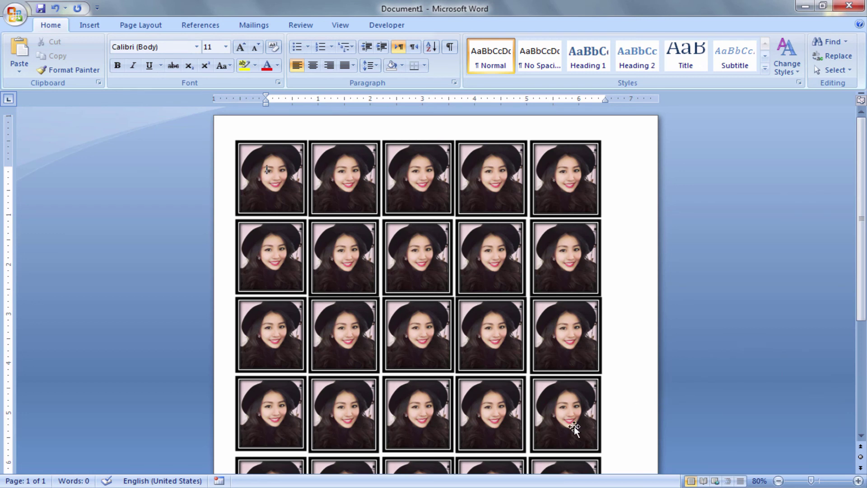
# Step: Switch to the browser window with the Ateeq EduWorld videos page on YouTube
pyautogui.hotkey('alt', 'Tab')
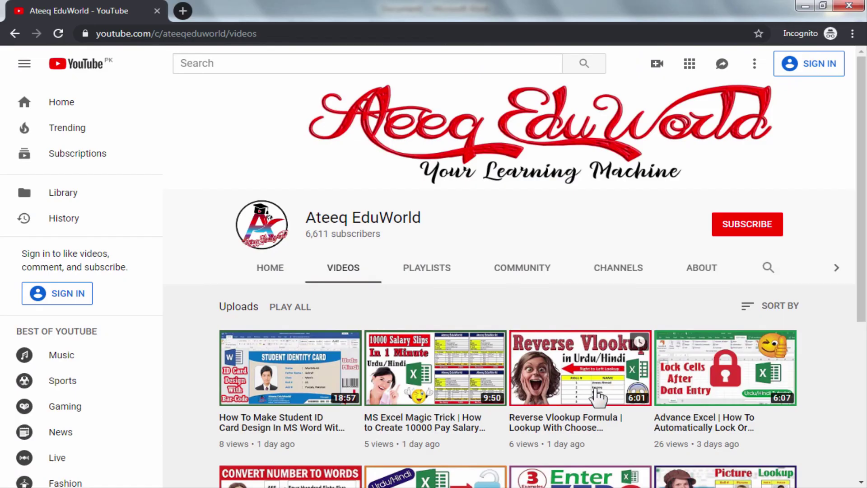